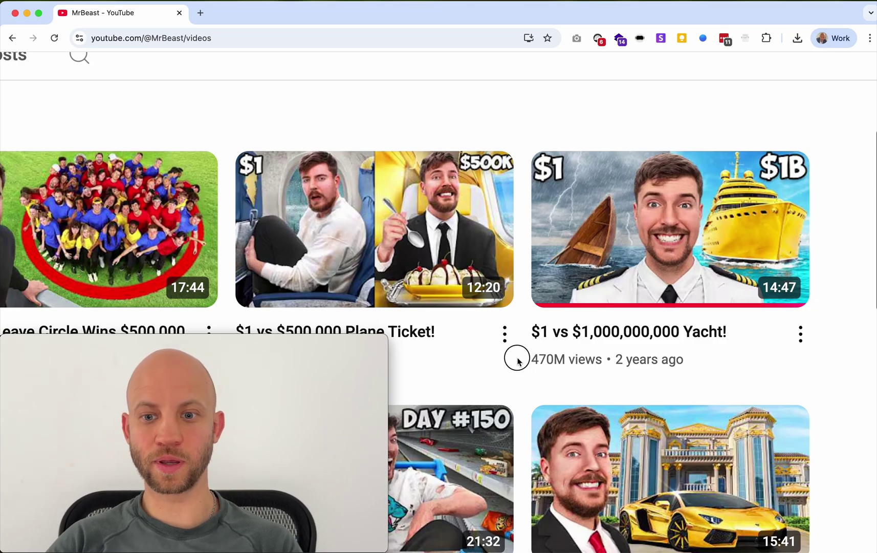
Step: Find the faceswap (12).png Preview window among the open windows and shift it slightly right
{"action": "mouse_move", "coordinate": [507, 362]}
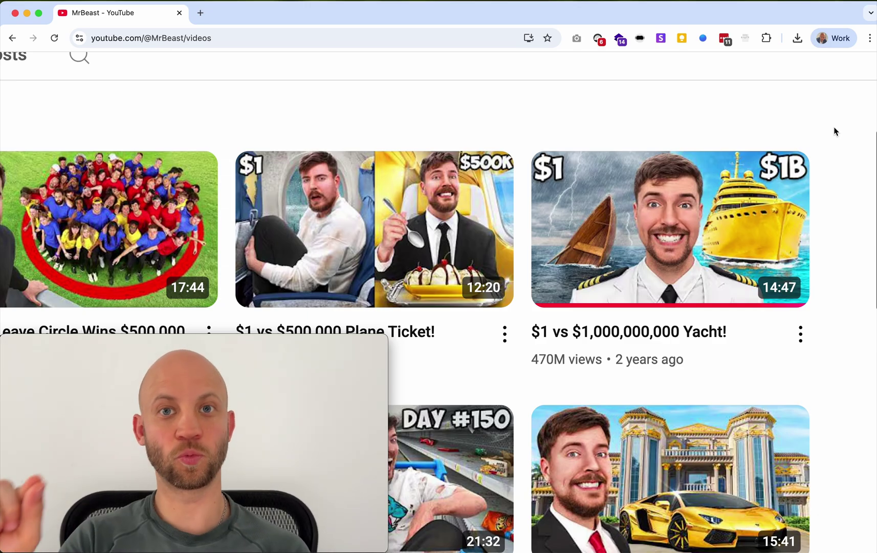
{"action": "key", "text": "ctrl+Up"}
{"action": "left_click", "coordinate": [696, 137]}
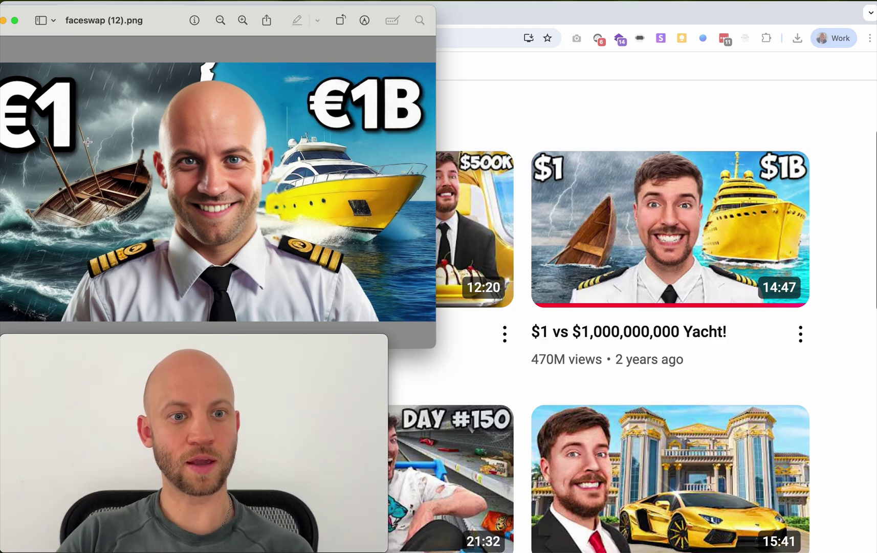
{"action": "left_click_drag", "start_coordinate": [35, 12], "coordinate": [66, 9]}
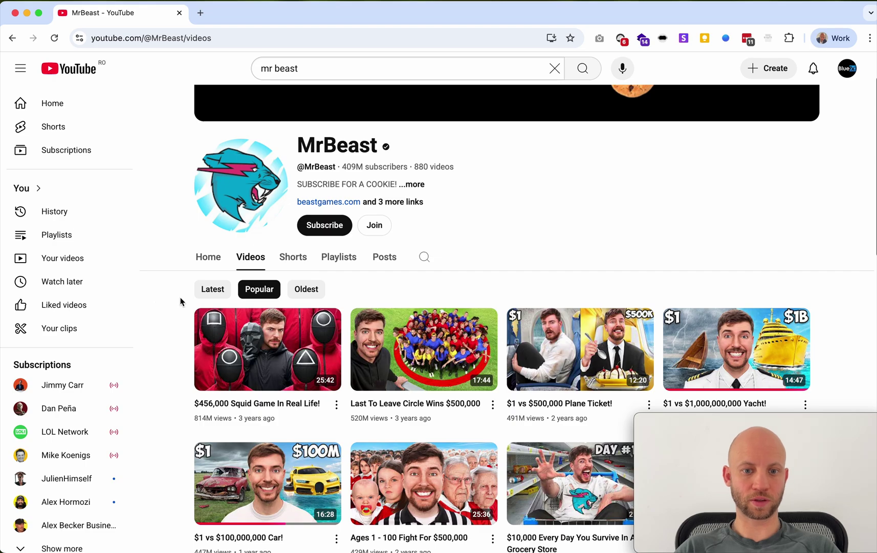
Step: Open the $1 vs $1,000,000,000 Yacht! video, then Google 'youtube thumbnail link' and open youtube-thumbnail-grabber.com
{"action": "scroll", "coordinate": [757, 263], "scroll_direction": "down", "scroll_amount": 2}
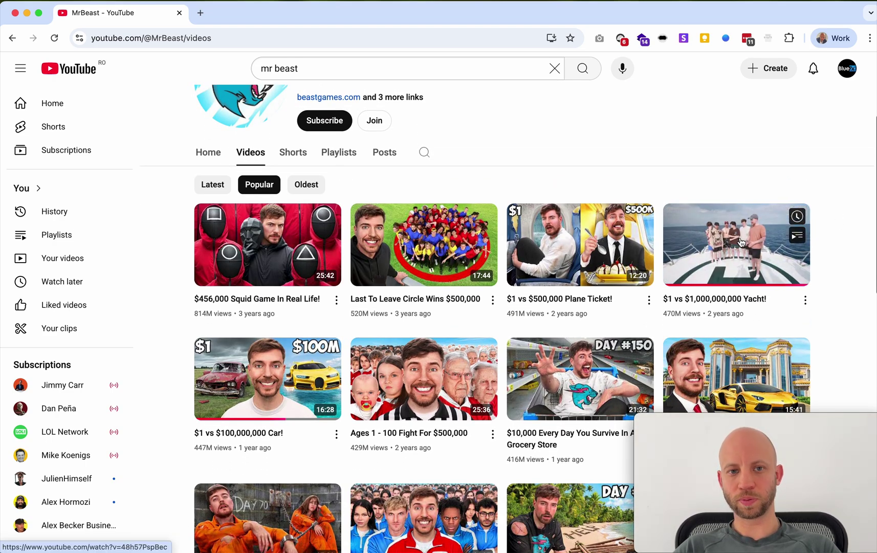
{"action": "left_click", "coordinate": [741, 242], "text": "shift+super"}
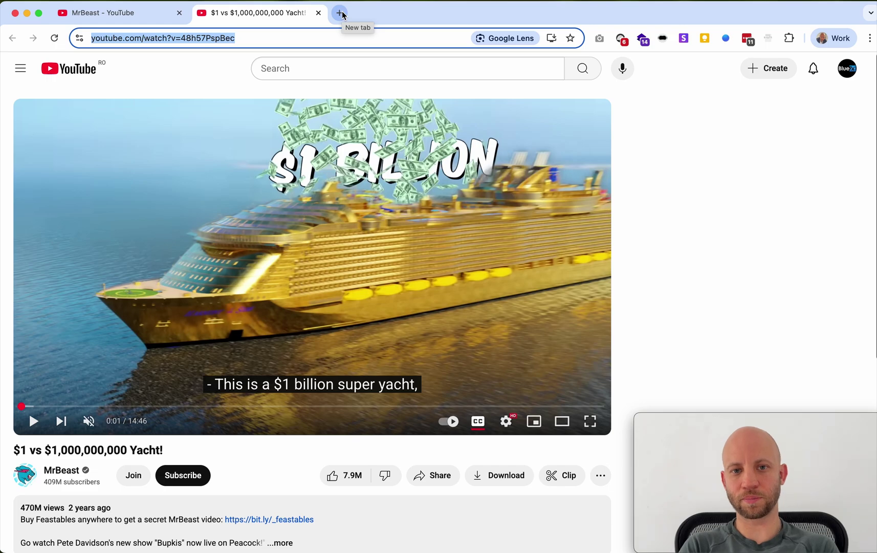
{"action": "left_click", "coordinate": [340, 13]}
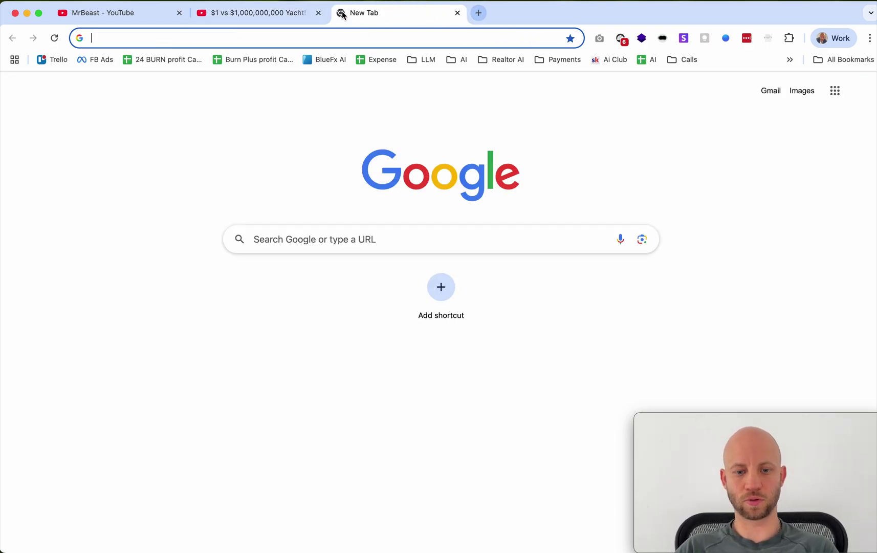
{"action": "type", "text": "youtube thumbnail link"}
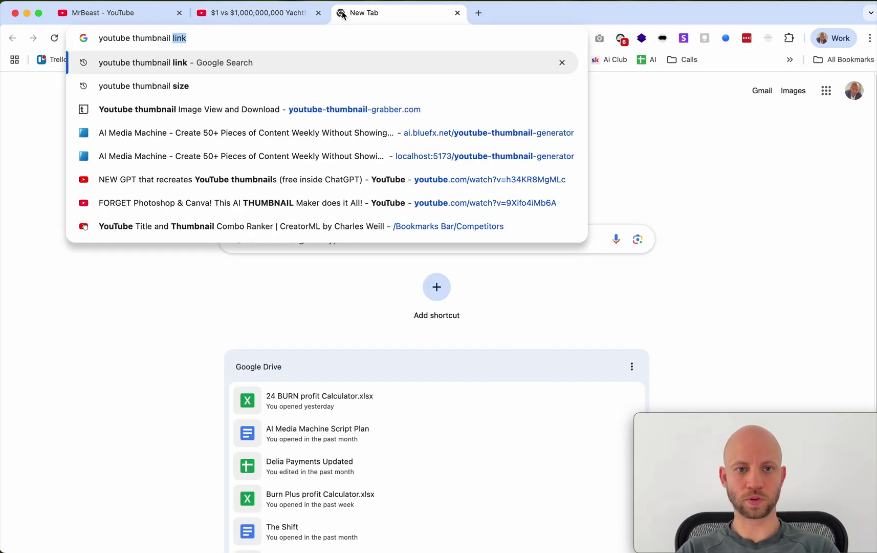
{"action": "key", "text": "Return"}
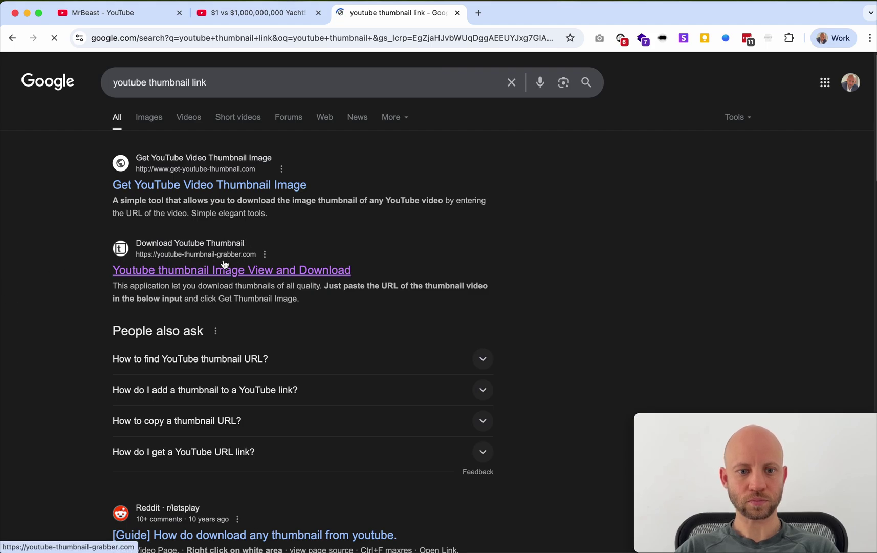
{"action": "left_click", "coordinate": [198, 276], "text": "super"}
{"action": "left_click", "coordinate": [516, 14]}
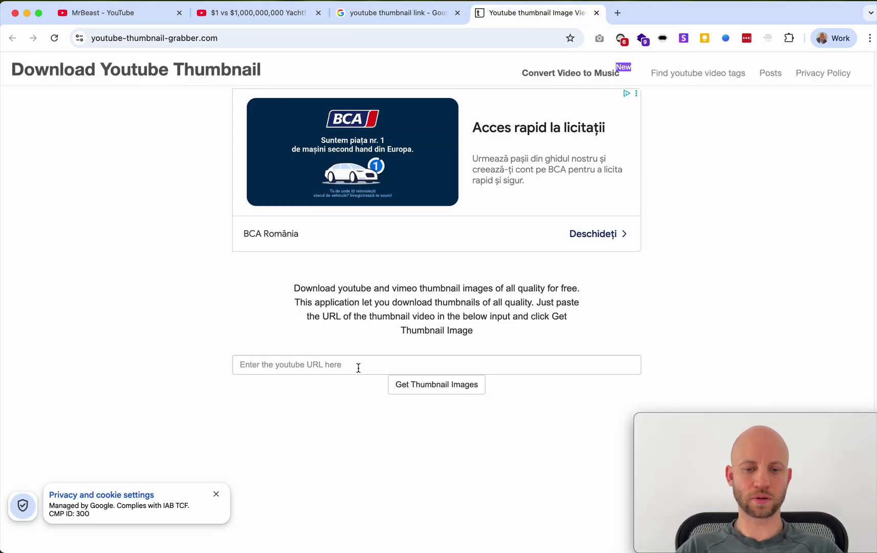
Step: Paste the yacht video's URL into the grabber and fetch its thumbnail images
{"action": "left_click", "coordinate": [298, 358]}
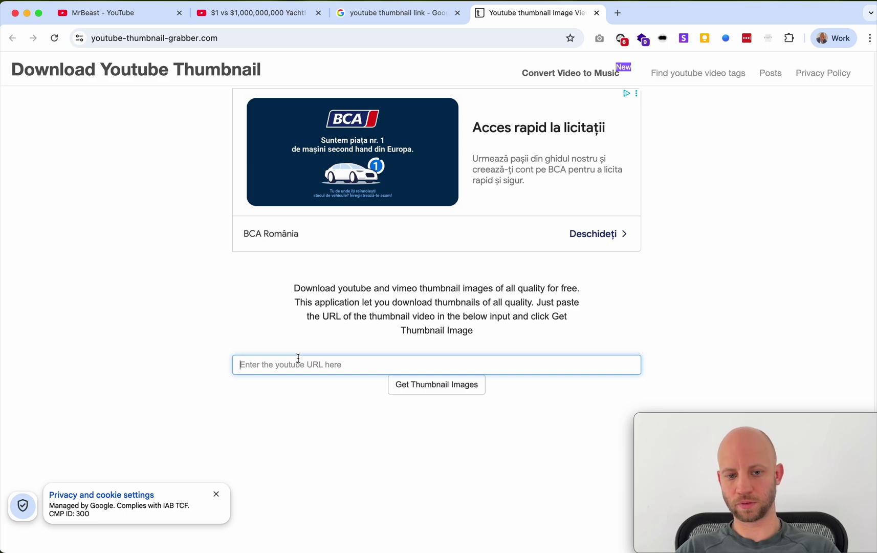
{"action": "type", "text": "https://www.youtube.com/watch?v=48h57PspBec"}
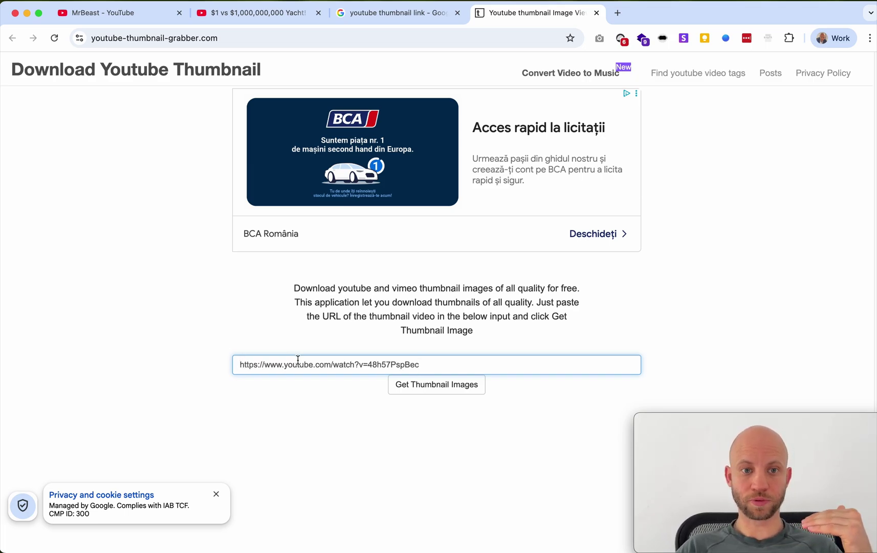
{"action": "left_click", "coordinate": [434, 391]}
{"action": "scroll", "coordinate": [575, 313], "scroll_direction": "down", "scroll_amount": 6}
Step: Save the HD thumbnail to the Desktop as maxresdefault (3).jpg
{"action": "right_click", "coordinate": [185, 178]}
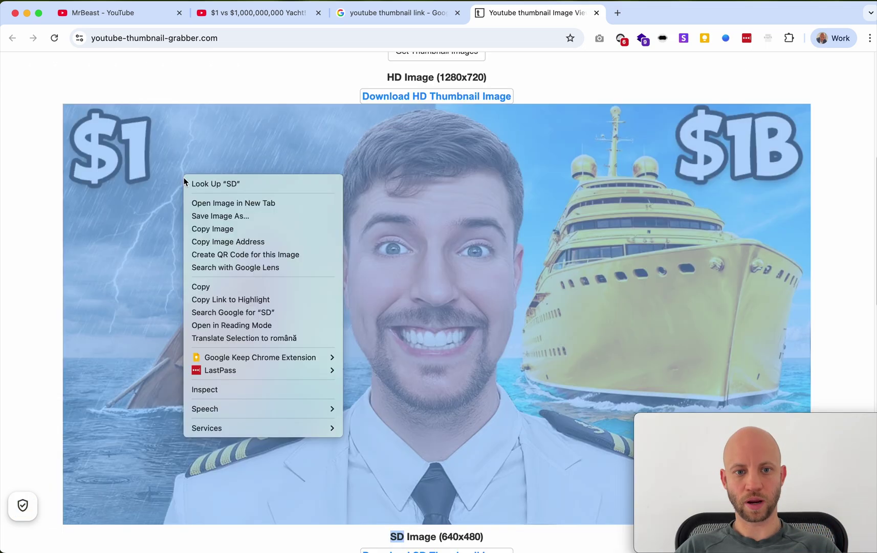
{"action": "left_click", "coordinate": [267, 217]}
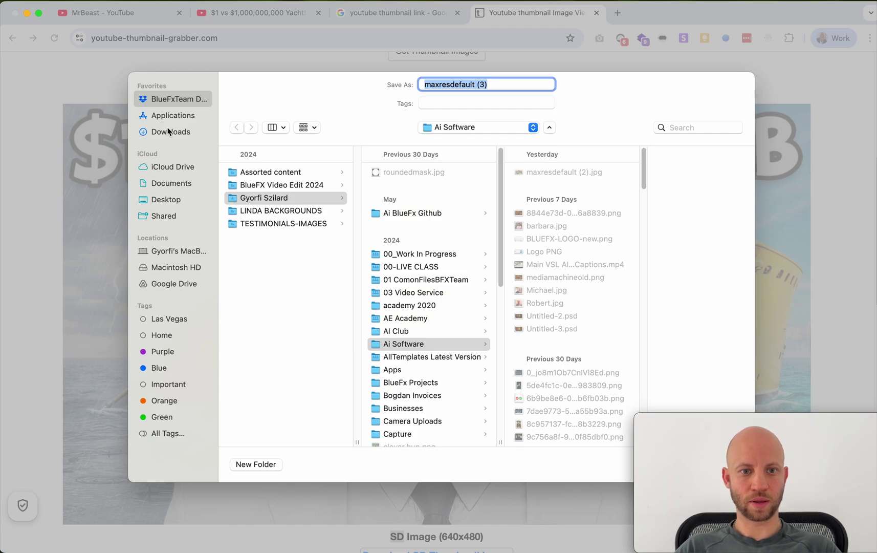
{"action": "left_click", "coordinate": [172, 205]}
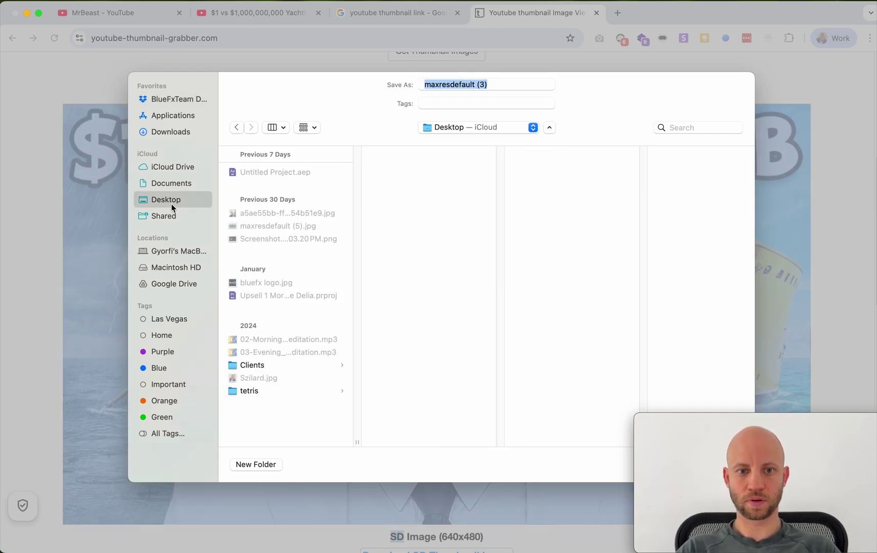
{"action": "key", "text": "Return"}
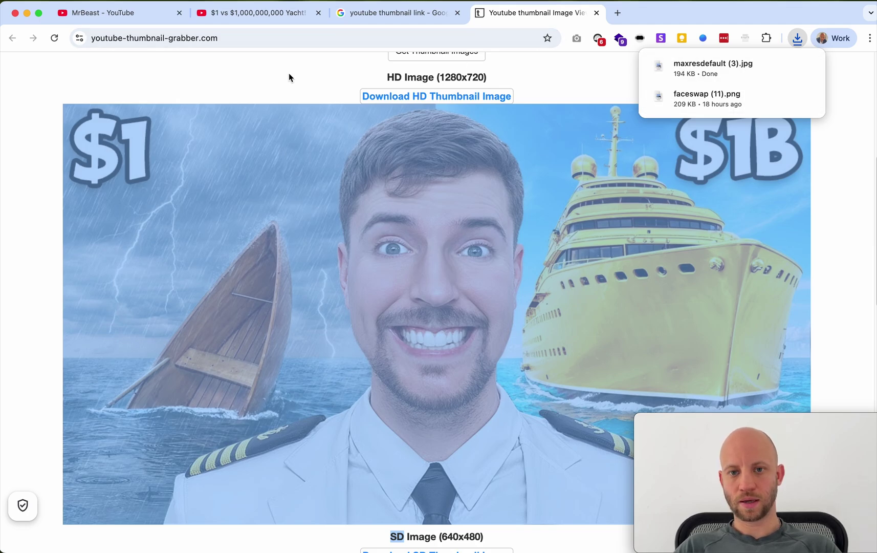
{"action": "left_click", "coordinate": [250, 71]}
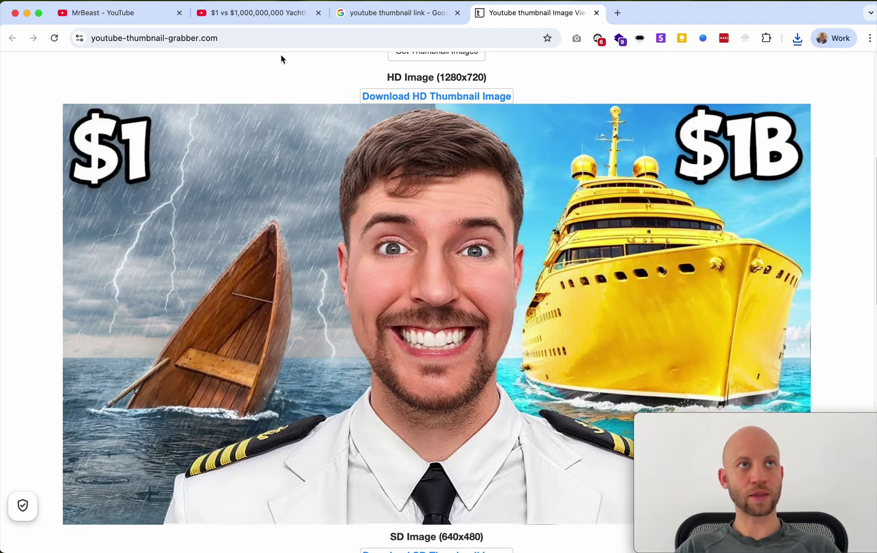
{"action": "key", "text": "ctrl+Right"}
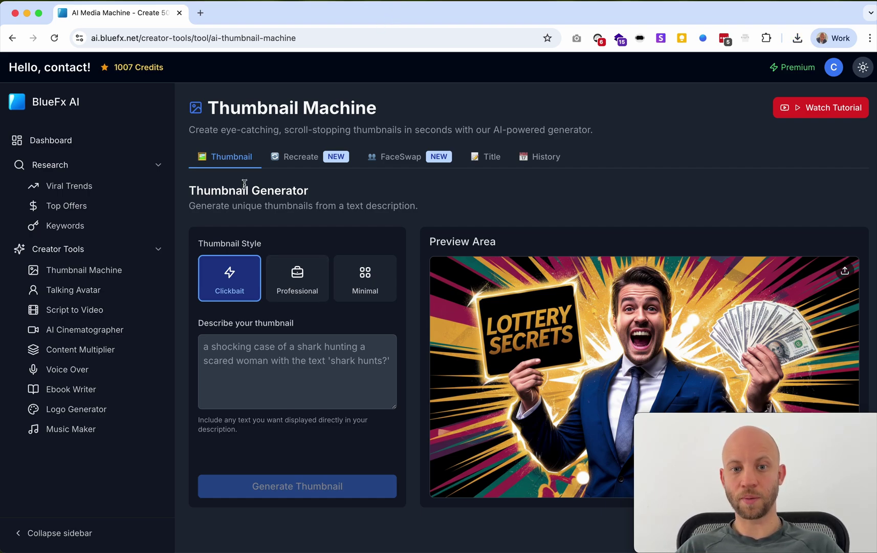
Step: Switch to the Recreate Thumbnail tab and bring up the Upload Image file picker
{"action": "left_click", "coordinate": [301, 157]}
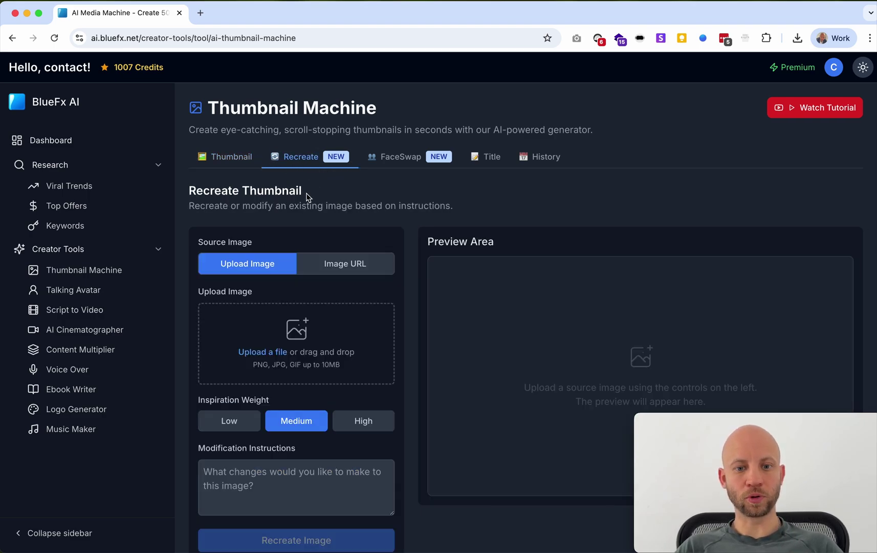
{"action": "left_click", "coordinate": [260, 353]}
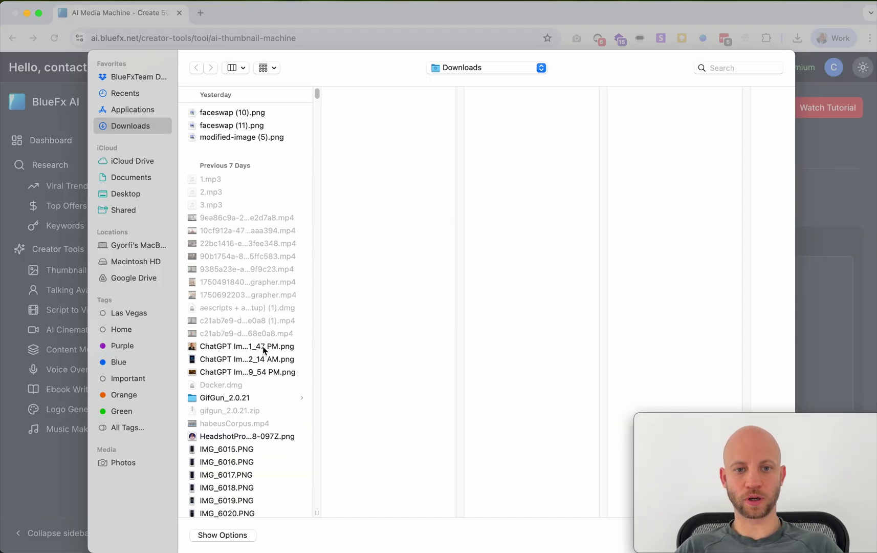
Step: Upload maxresdefault (3).jpg from the Desktop as the source image to recreate
{"action": "left_click", "coordinate": [128, 194]}
{"action": "left_click", "coordinate": [242, 113]}
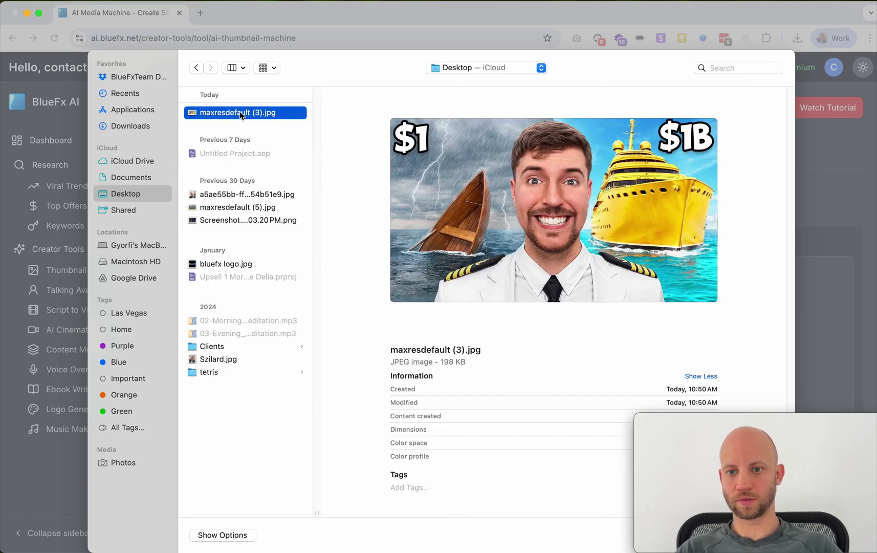
{"action": "double_click", "coordinate": [242, 113]}
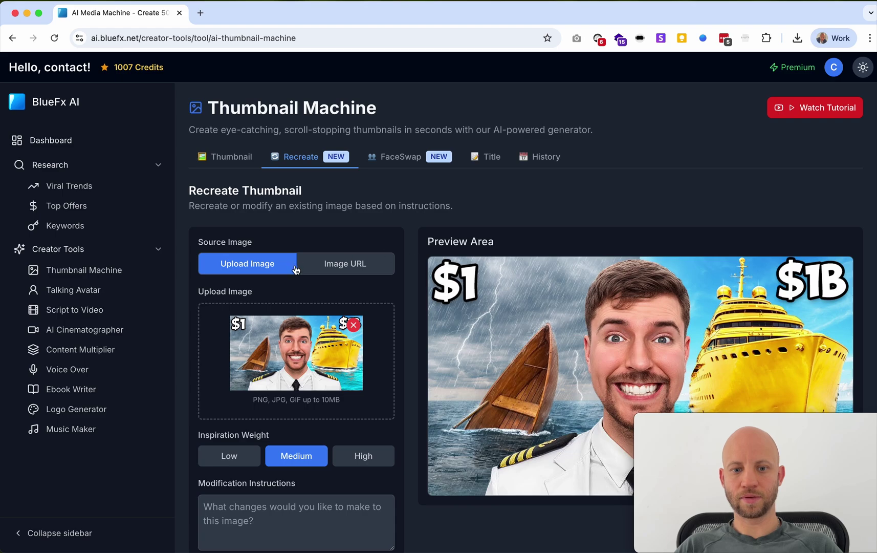
{"action": "scroll", "coordinate": [296, 269], "scroll_direction": "down", "scroll_amount": 2}
{"action": "left_click", "coordinate": [258, 464]}
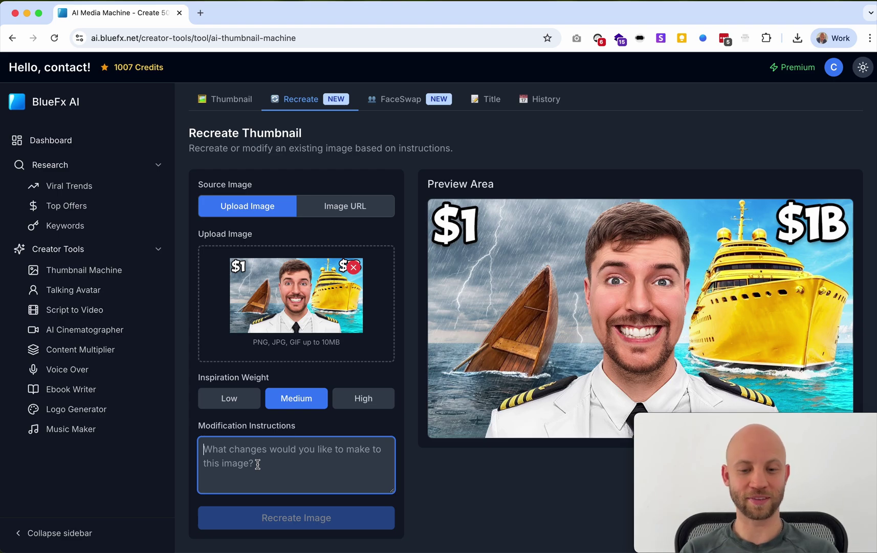
Step: Enter the modification instruction 'the guy is bald, change the $ into e…'
{"action": "type", "text": "the g"}
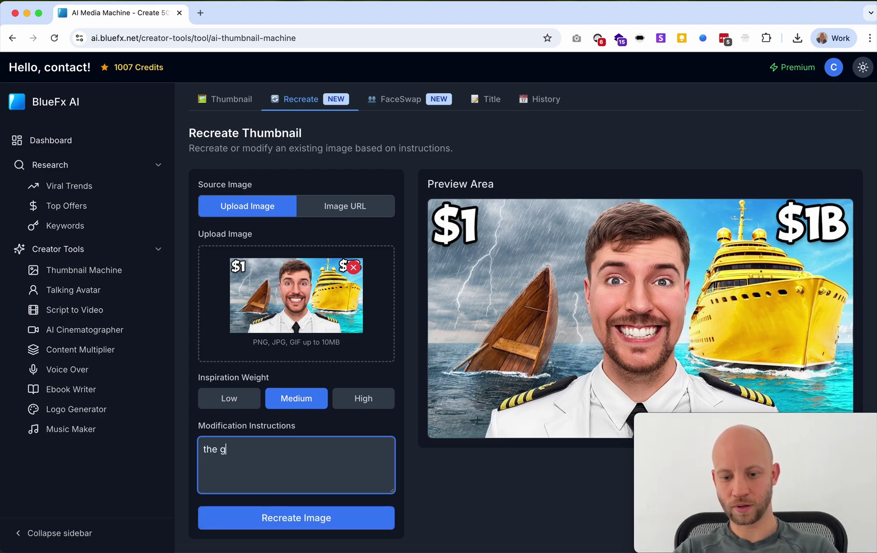
{"action": "type", "text": "uy is bald,"}
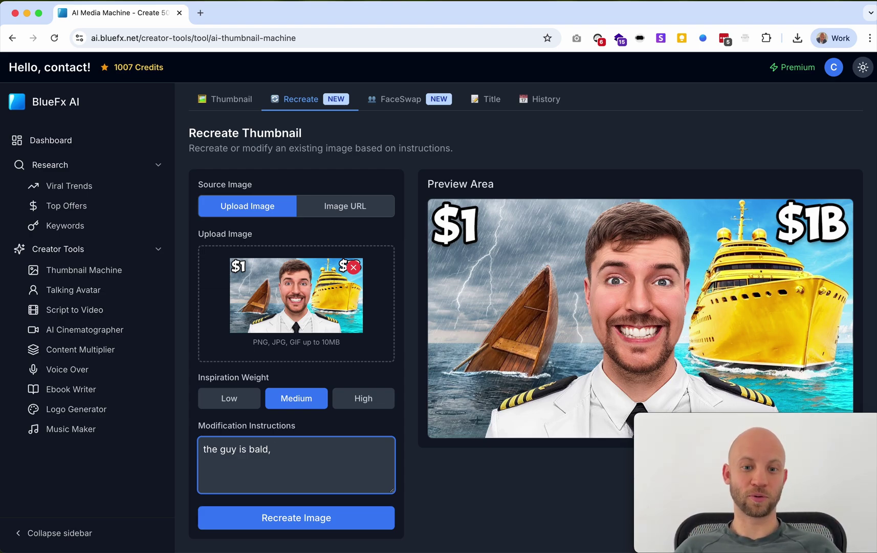
{"action": "type", "text": "change the"}
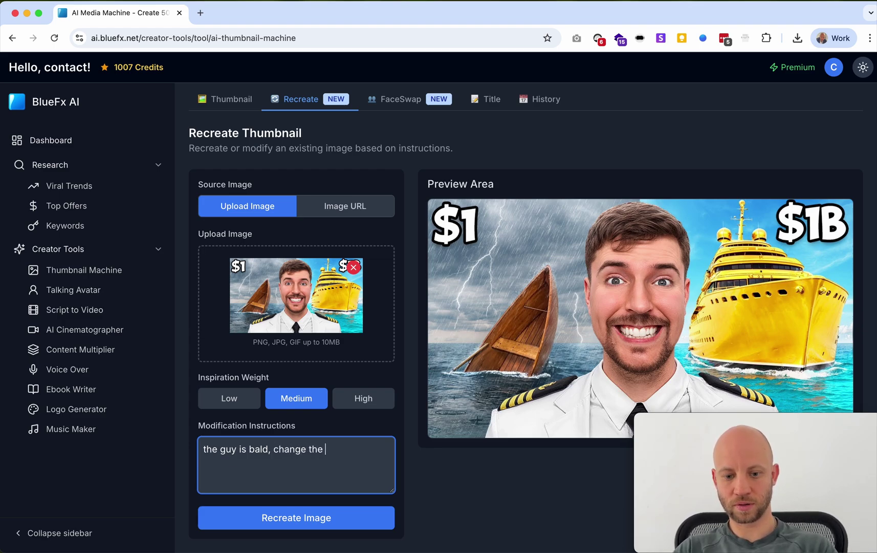
{"action": "type", "text": " $ into"}
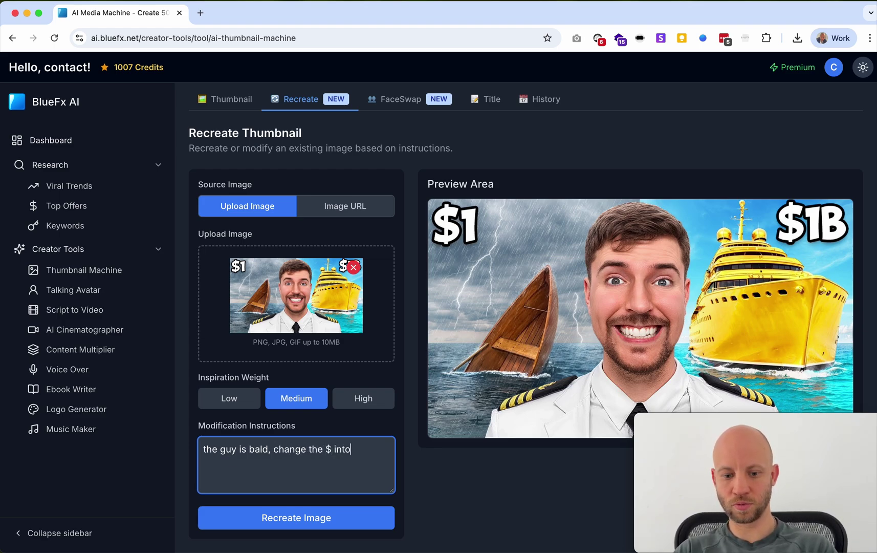
{"action": "type", "text": " euro,"}
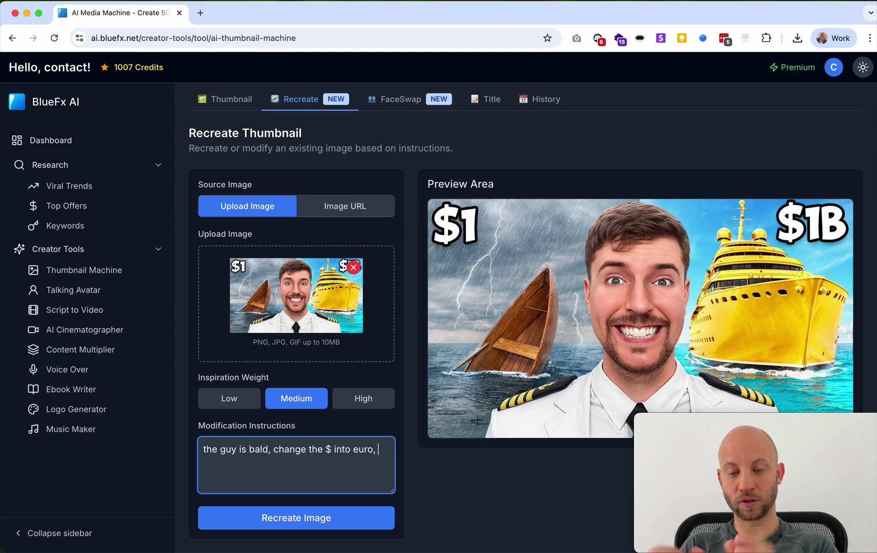
Step: Recreate the image as a bald captain with €1 and €1B, then download it
{"action": "left_click", "coordinate": [294, 517]}
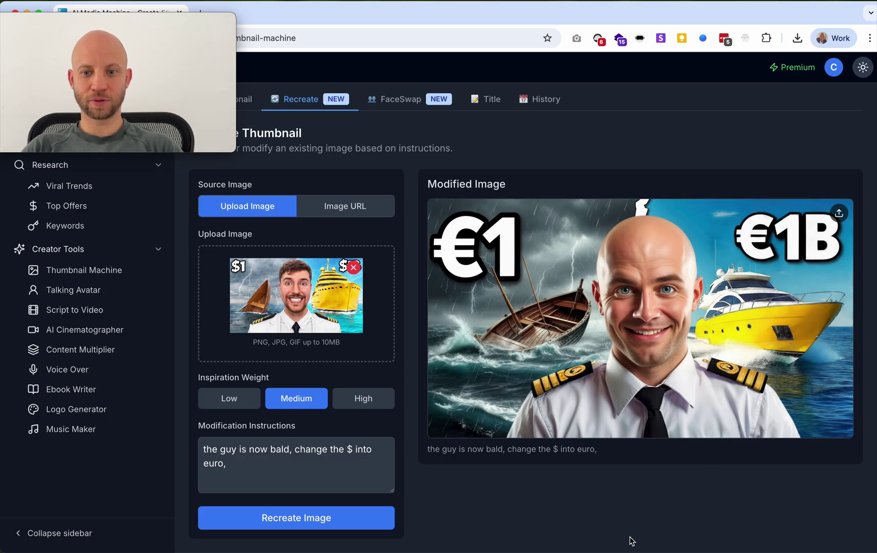
{"action": "mouse_move", "coordinate": [443, 308]}
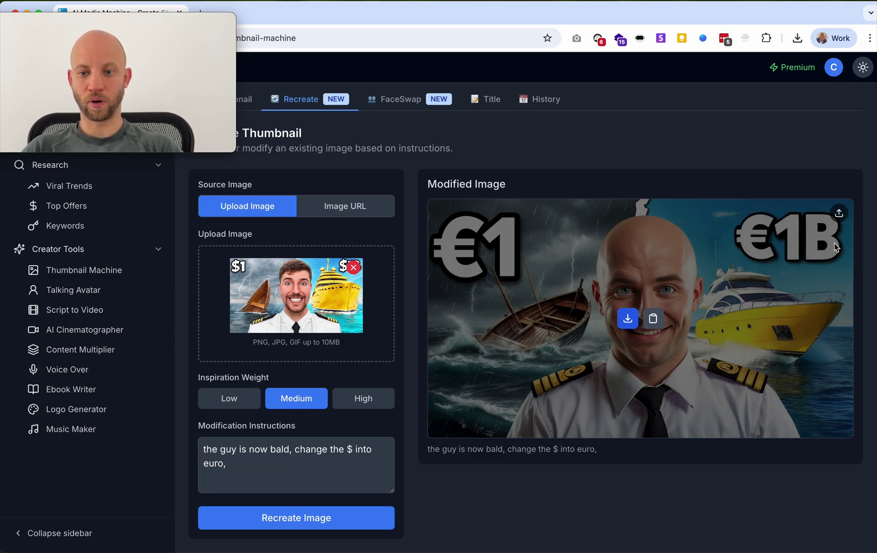
{"action": "left_click", "coordinate": [628, 318]}
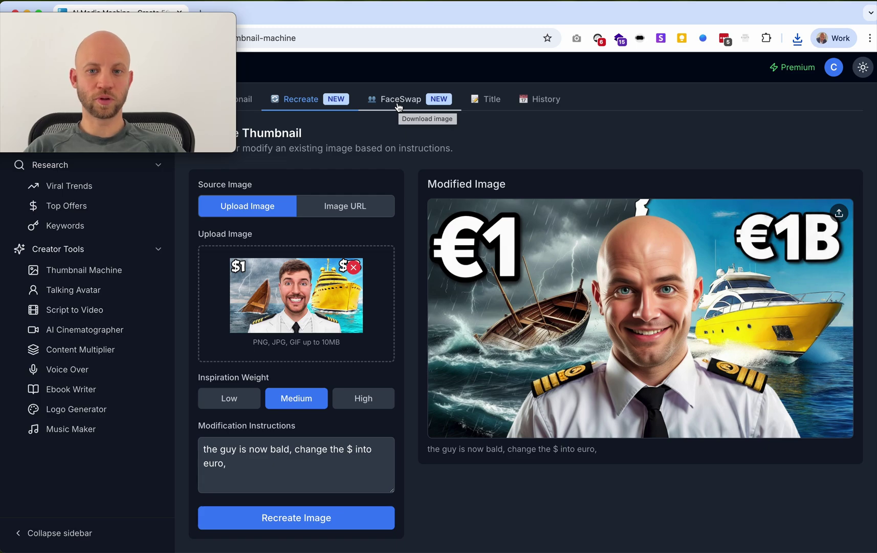
Step: On the FaceSwap tab, load the user's own portrait photo as the Source Face
{"action": "left_click", "coordinate": [399, 100]}
{"action": "left_click_drag", "start_coordinate": [157, 16], "coordinate": [184, 224]}
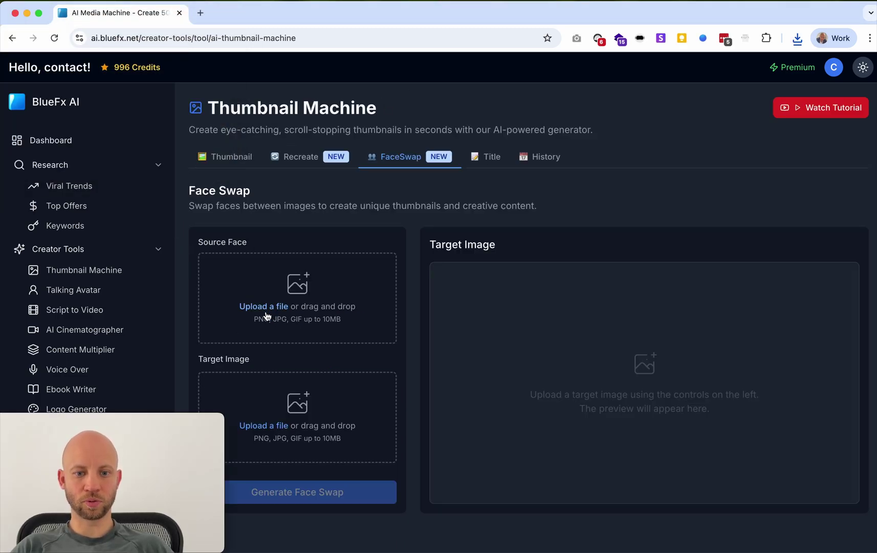
{"action": "left_click_drag", "start_coordinate": [174, 422], "coordinate": [137, 412]}
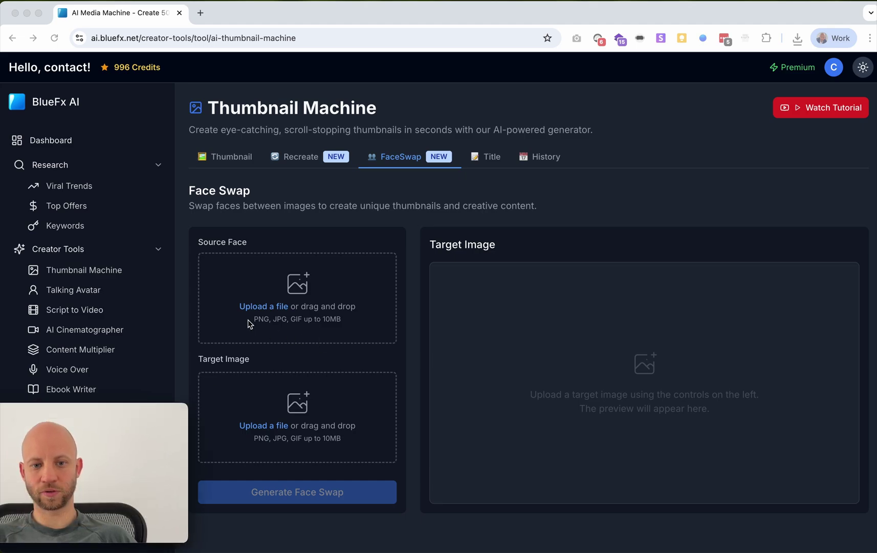
{"action": "left_click", "coordinate": [273, 306]}
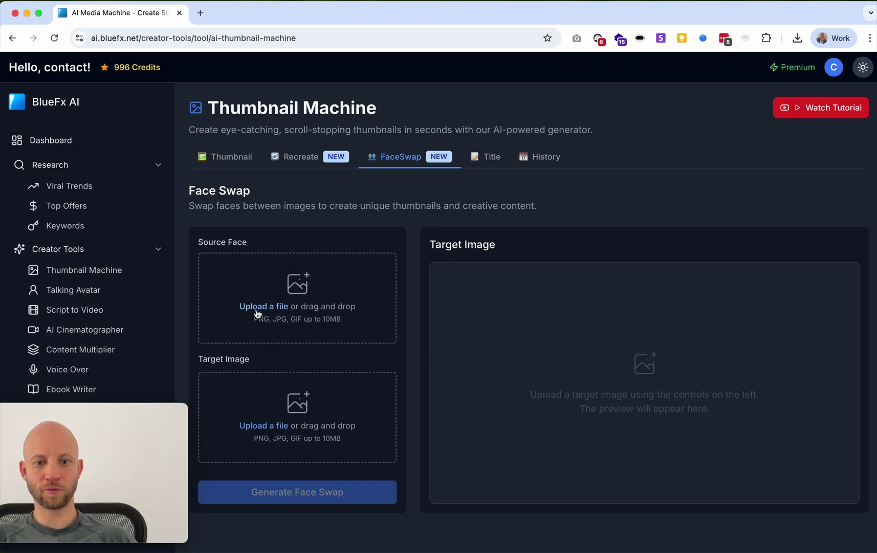
{"action": "left_click", "coordinate": [257, 313]}
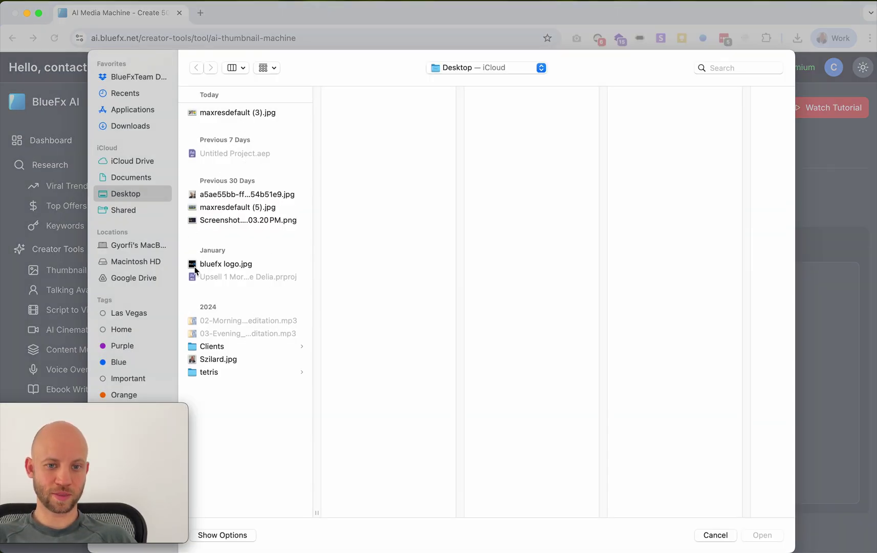
{"action": "left_click", "coordinate": [225, 358]}
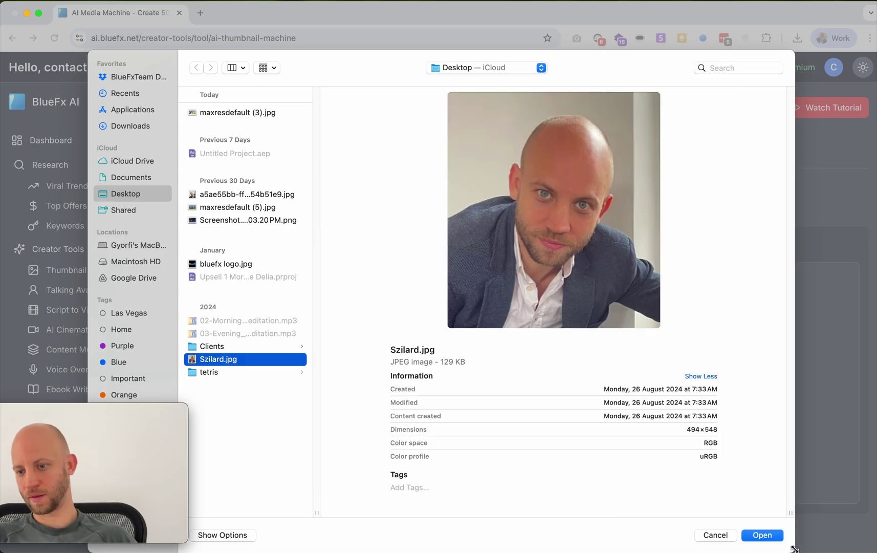
{"action": "left_click", "coordinate": [764, 535]}
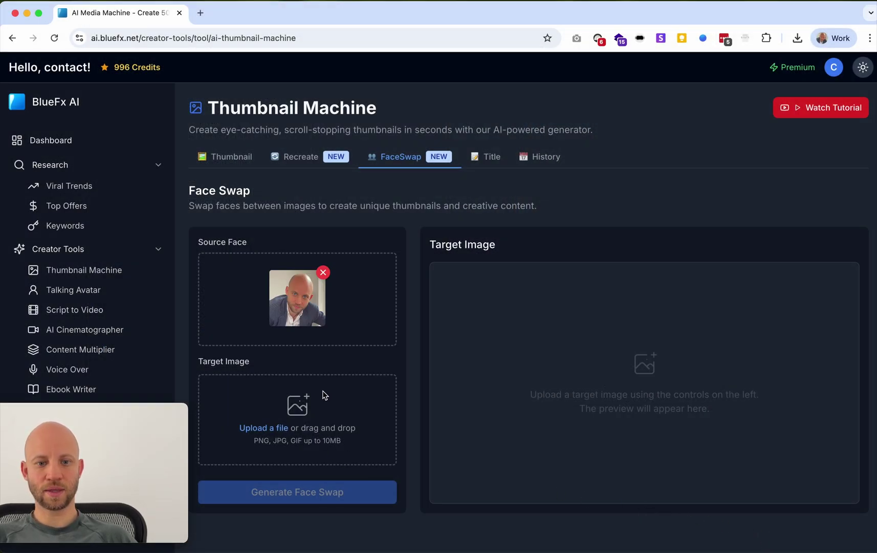
Step: Load modified-image (7).png from Downloads as the Target Image
{"action": "left_click", "coordinate": [269, 431]}
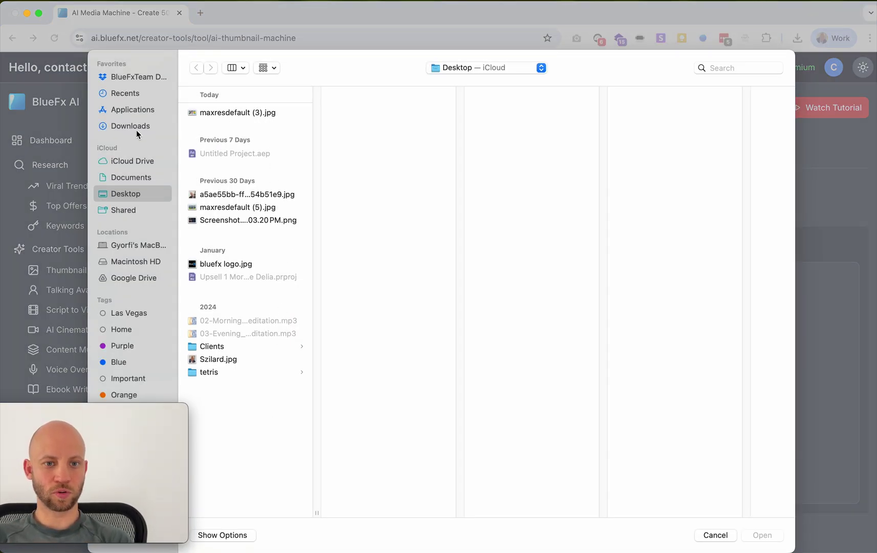
{"action": "left_click", "coordinate": [135, 128]}
{"action": "left_click", "coordinate": [251, 113]}
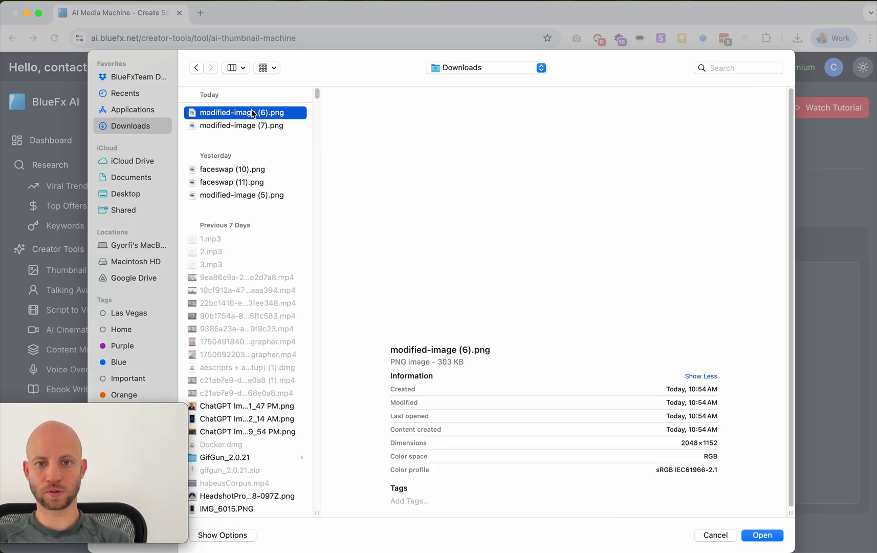
{"action": "left_click", "coordinate": [255, 128]}
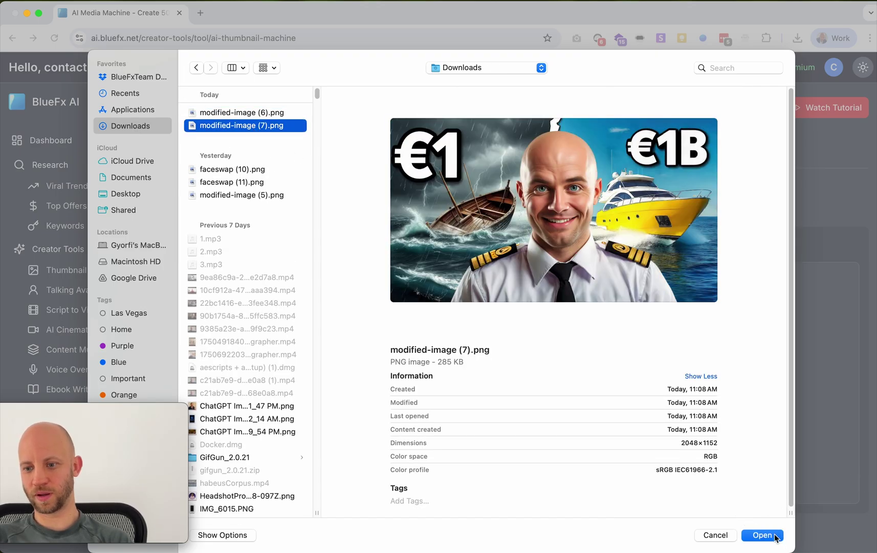
{"action": "left_click", "coordinate": [762, 534]}
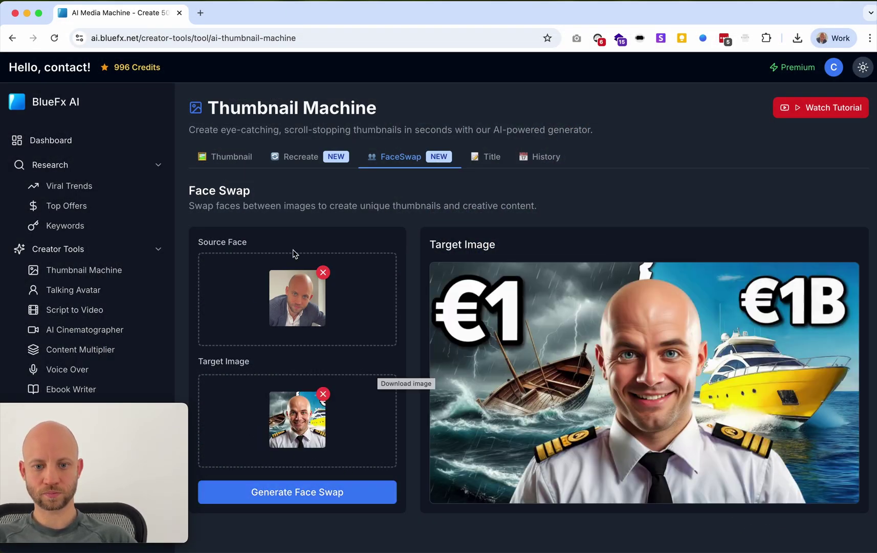
Step: Generate the face swap and wait for the face-swapped €1 vs €1B captain result
{"action": "left_click", "coordinate": [274, 492]}
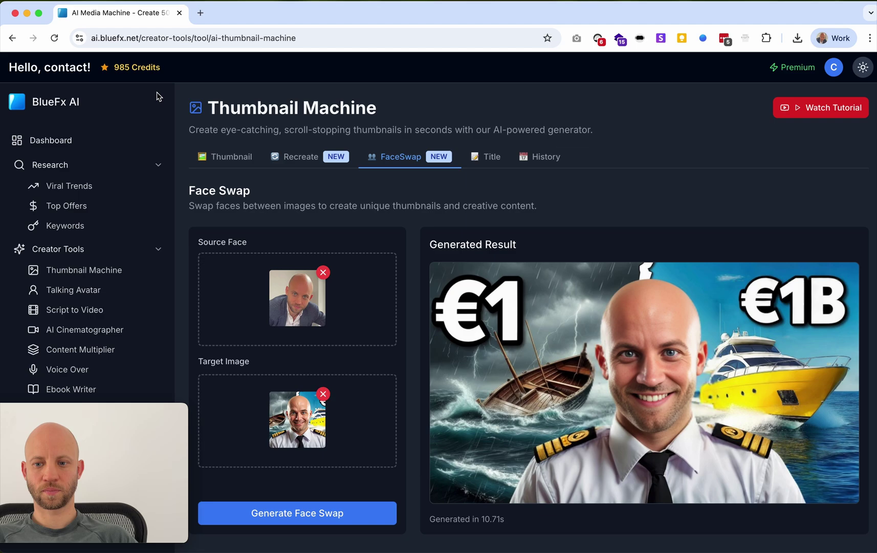
{"action": "mouse_move", "coordinate": [752, 351]}
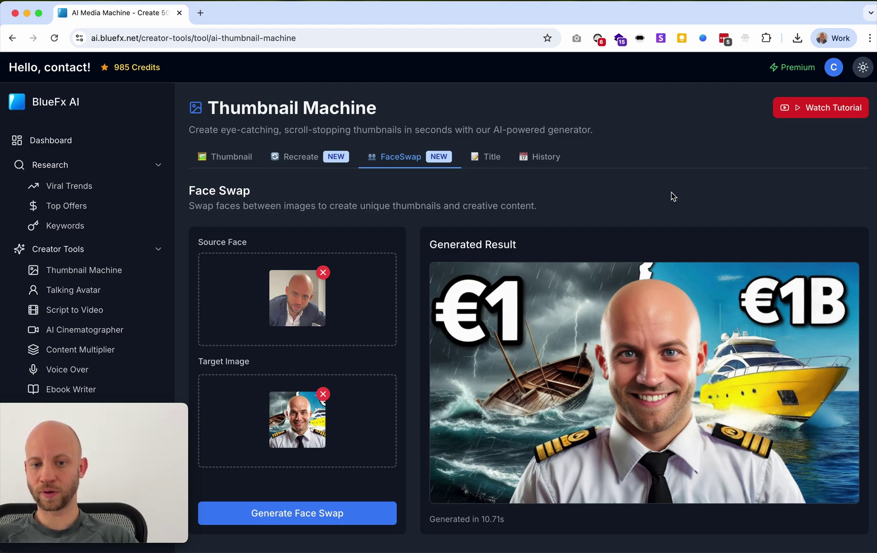
{"action": "mouse_move", "coordinate": [589, 315]}
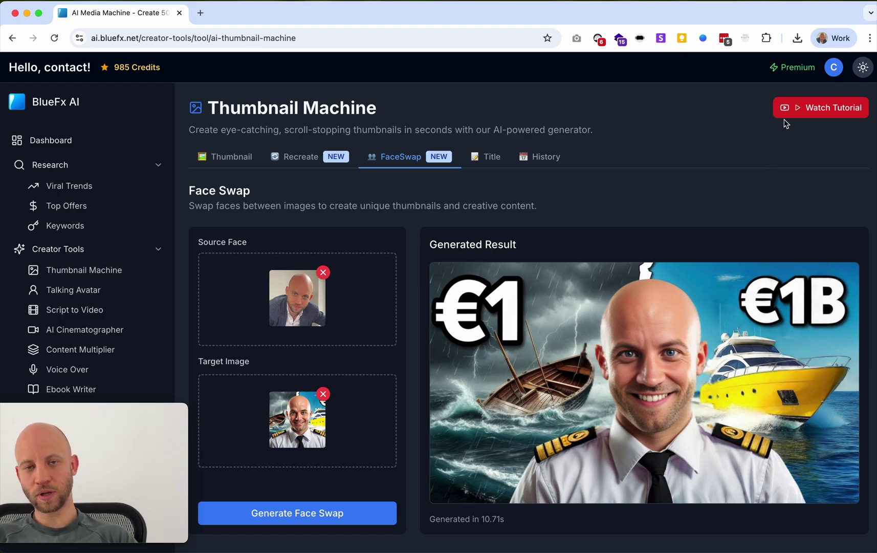
Step: Download the face-swapped result as faceswap (12).png and close its Preview window
{"action": "mouse_move", "coordinate": [813, 360]}
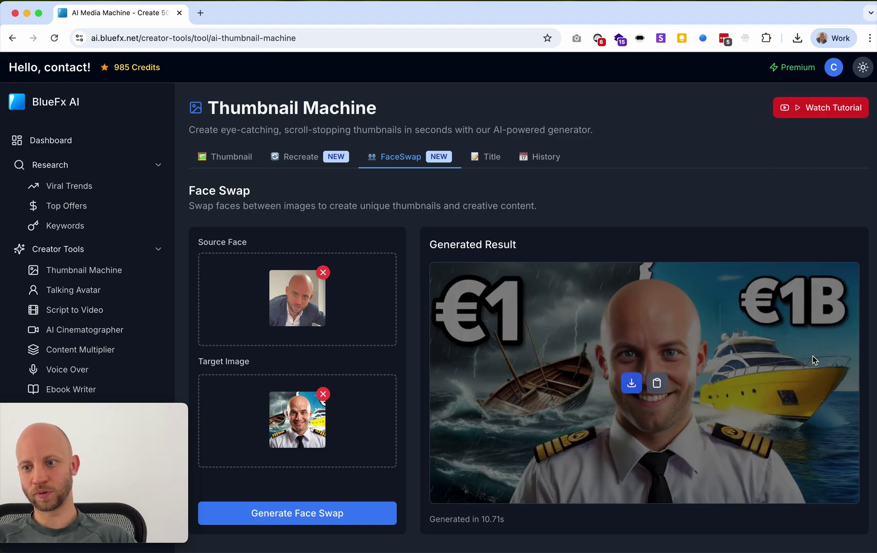
{"action": "left_click", "coordinate": [632, 382]}
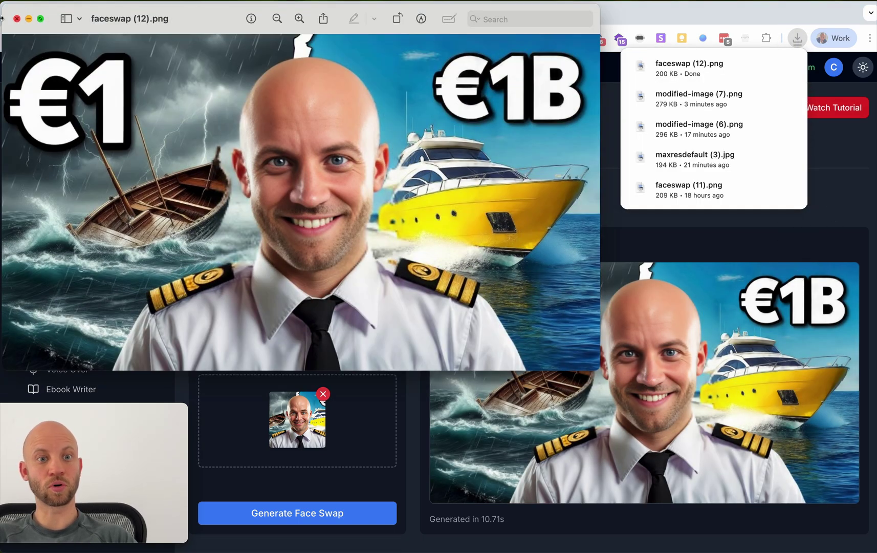
{"action": "left_click", "coordinate": [18, 20]}
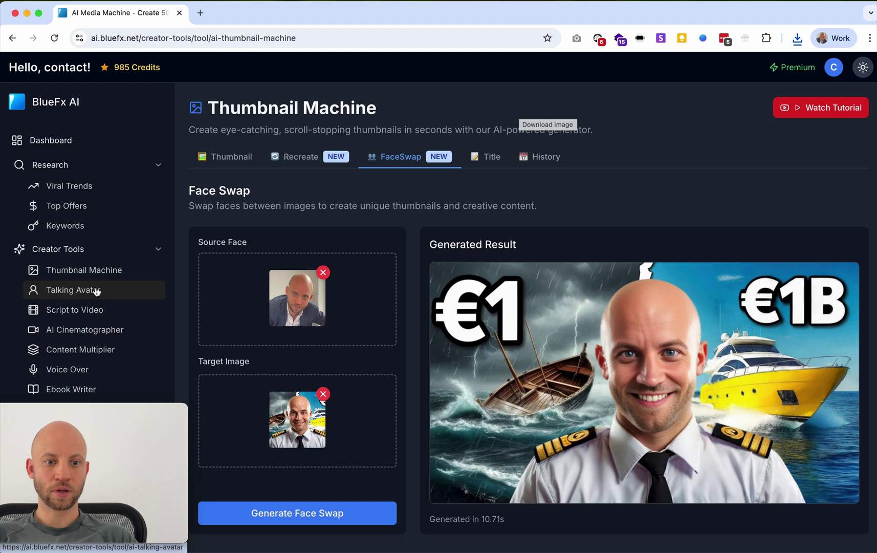
Step: Switch from AI Cinematographer to the Talking Avatar tool and play its sample avatar preview video
{"action": "left_click", "coordinate": [78, 327]}
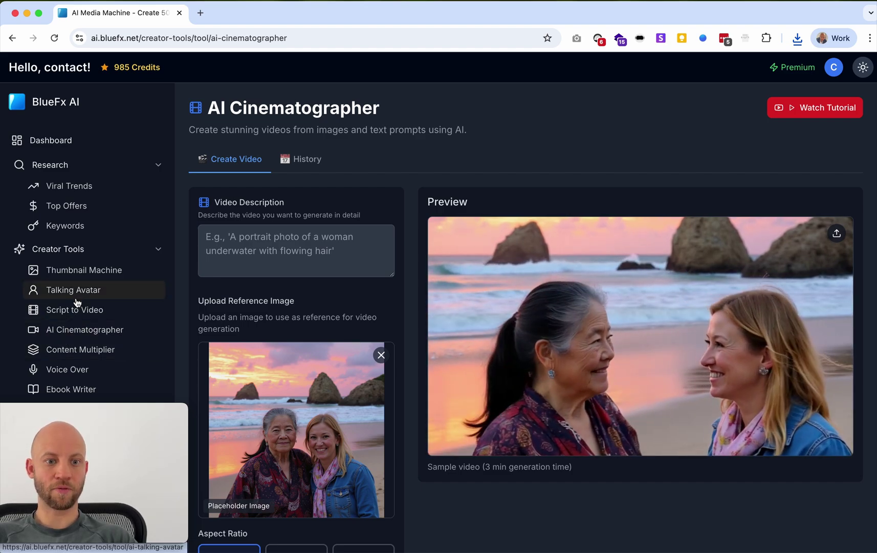
{"action": "left_click", "coordinate": [76, 300]}
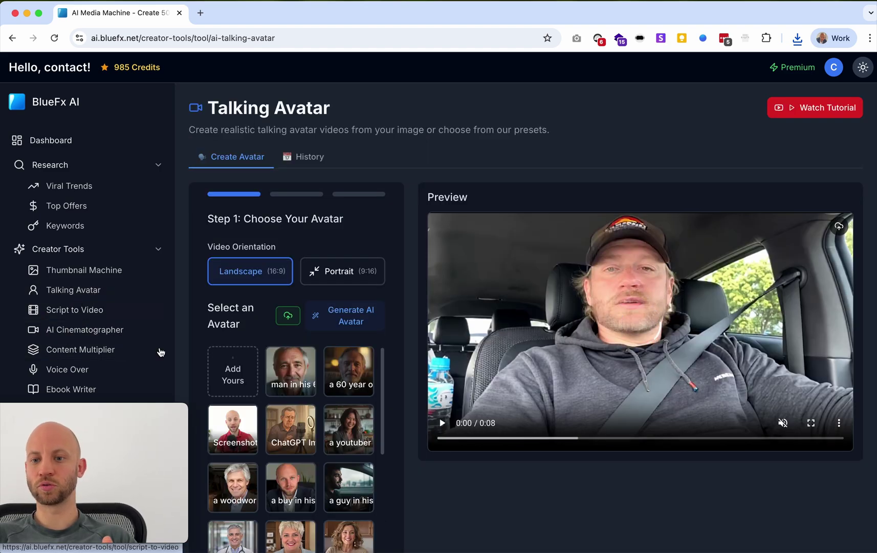
{"action": "left_click", "coordinate": [440, 424]}
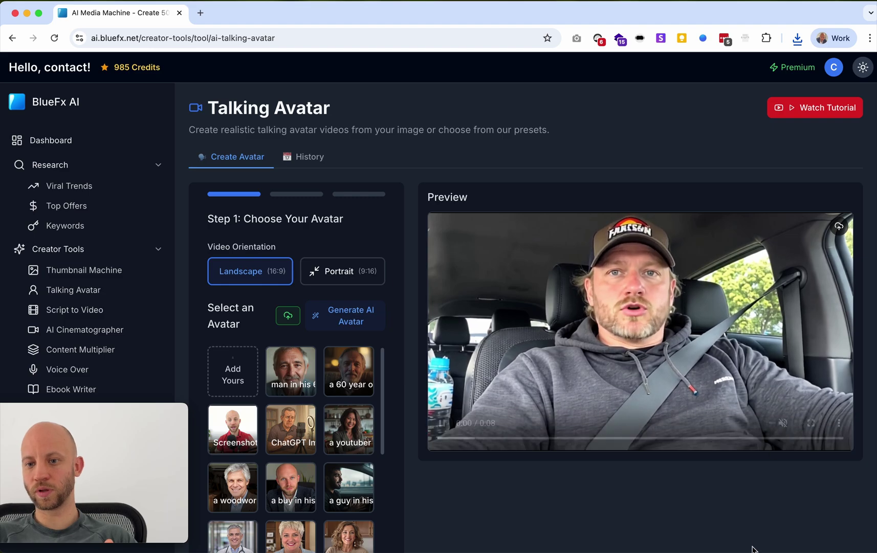